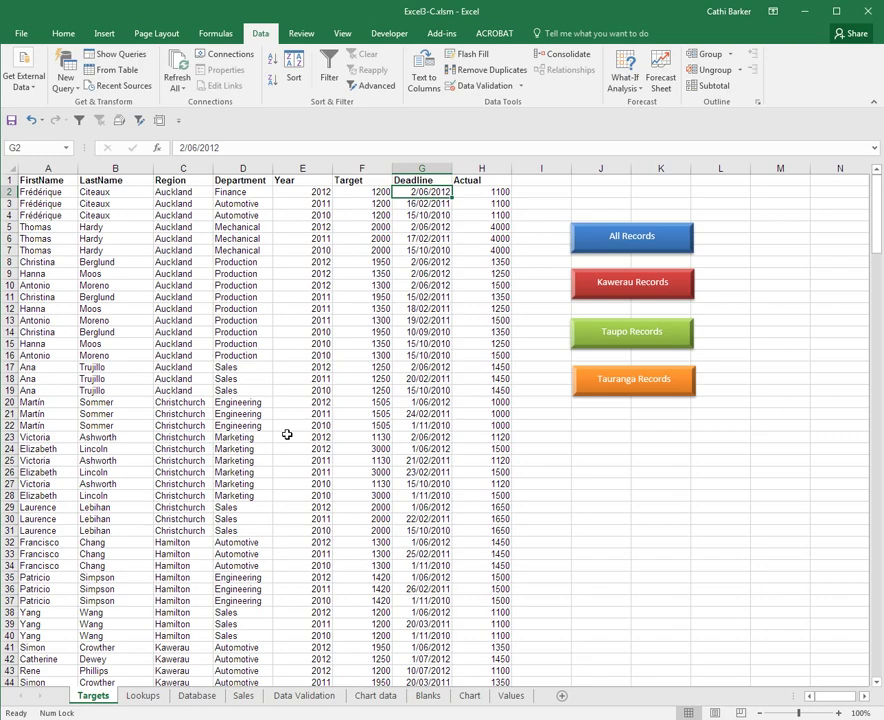
- Start a data validation rule for all entries in the Deadline column and allow only Date values
key(ctrl+shift+Down)
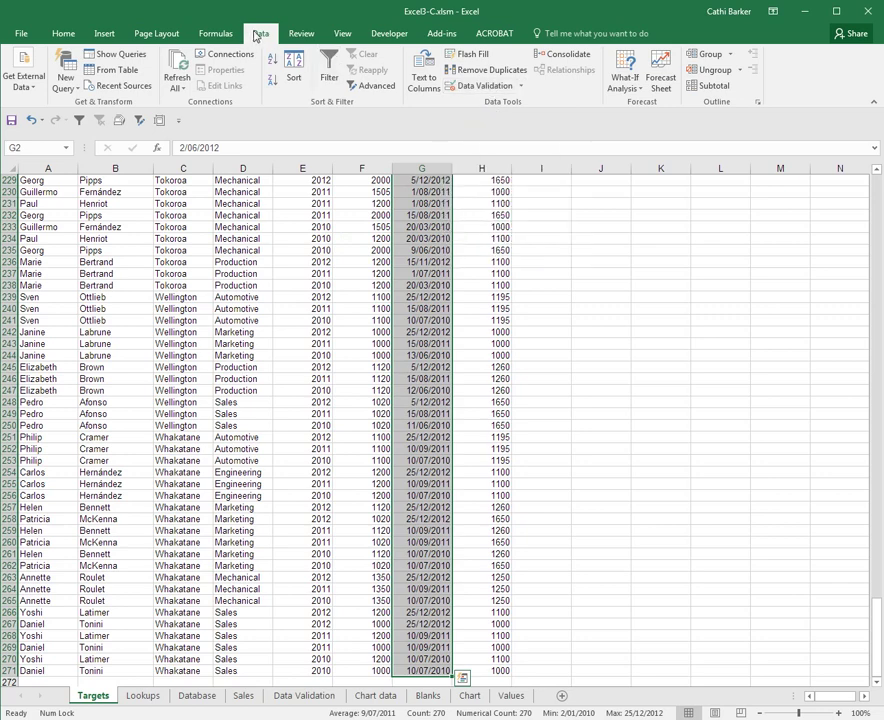
click(469, 88)
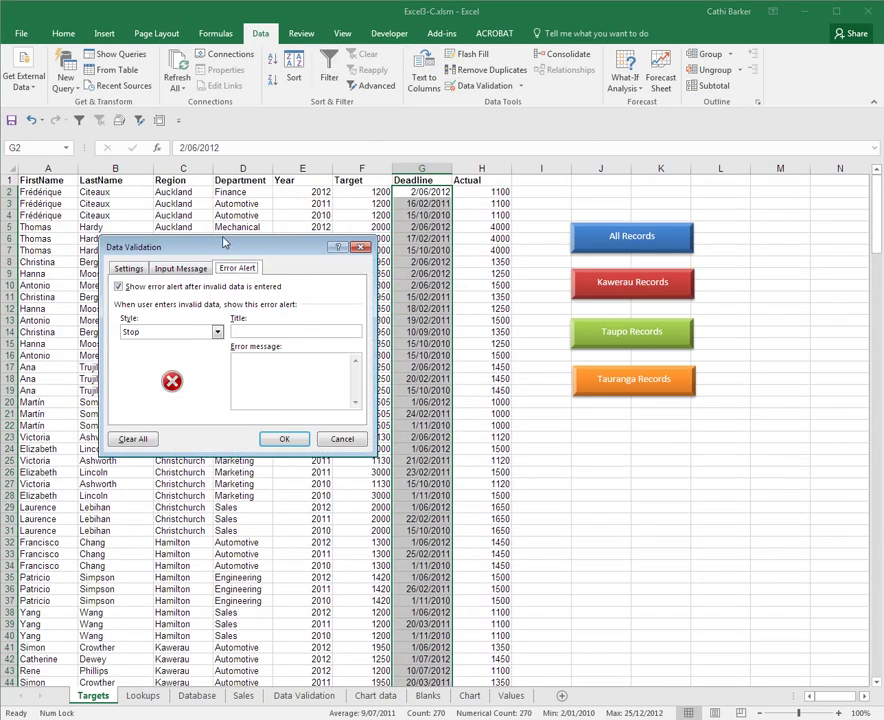
click(129, 269)
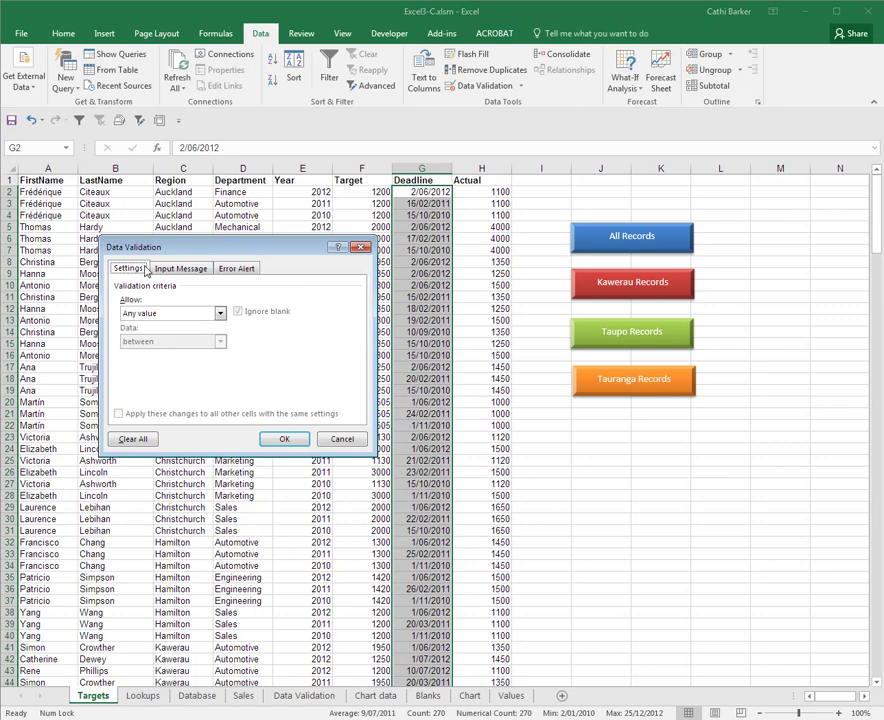
click(220, 314)
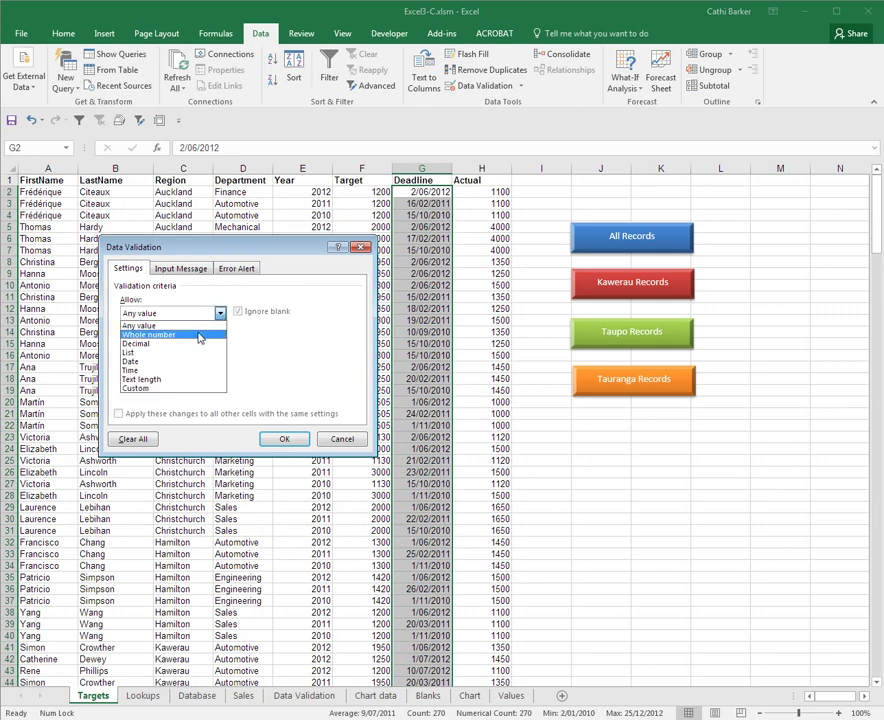
click(198, 336)
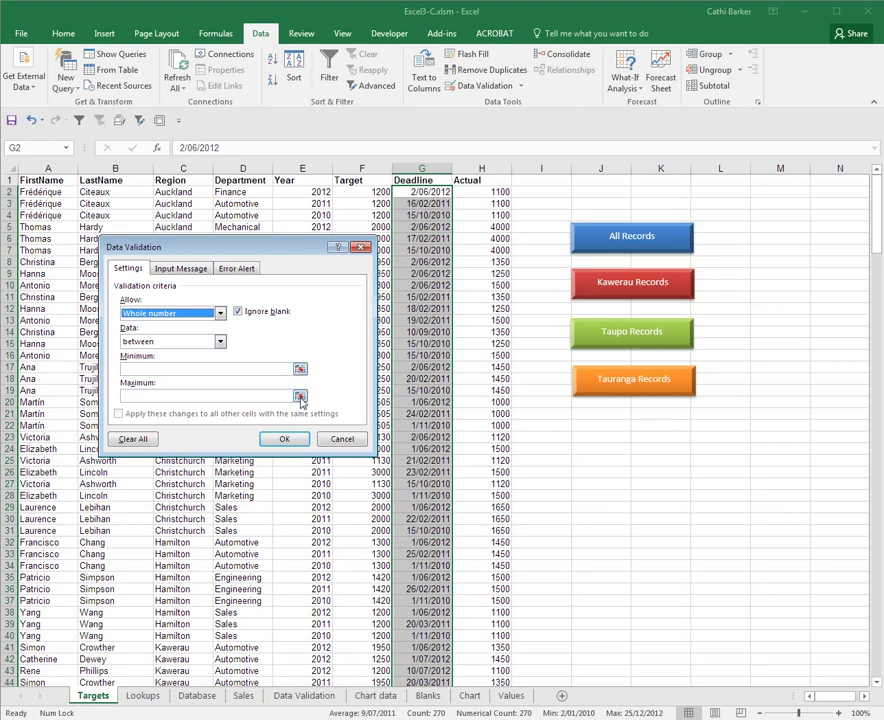
click(224, 316)
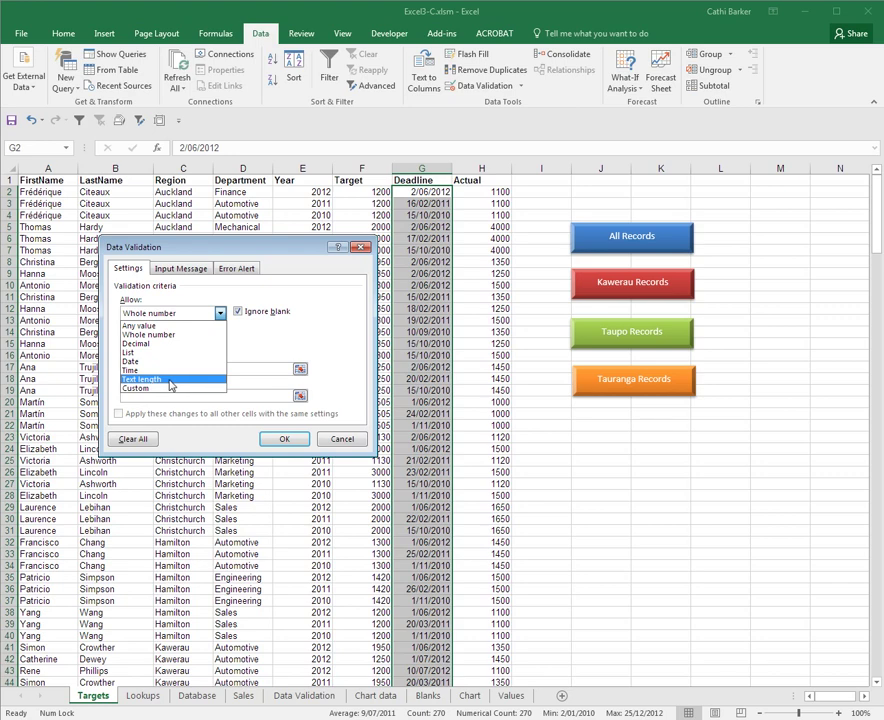
click(169, 368)
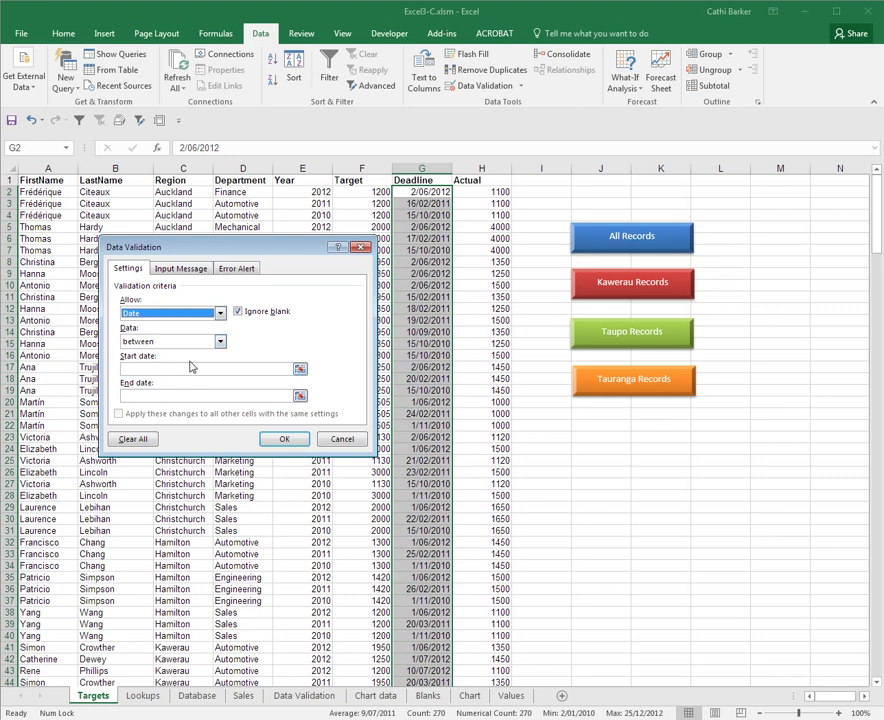
- Restrict the allowed dates to greater than a start date of =today()+7
click(219, 341)
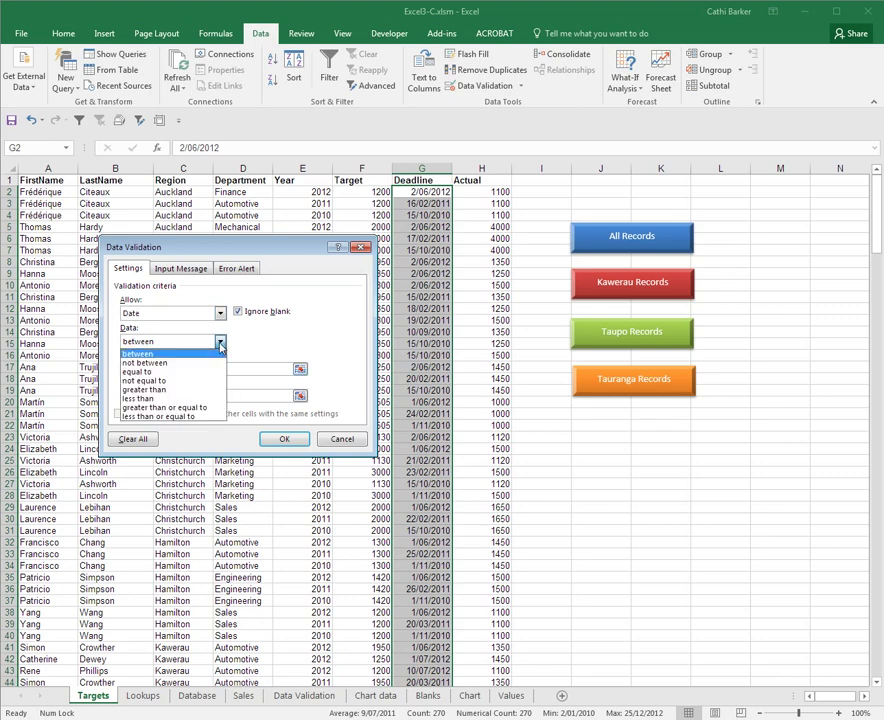
click(143, 390)
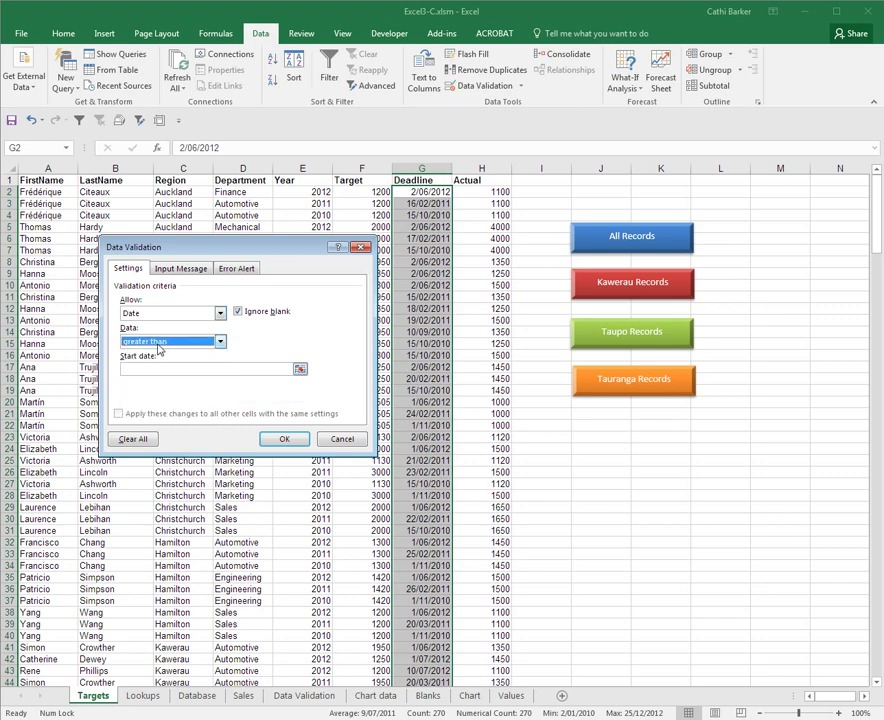
click(141, 369)
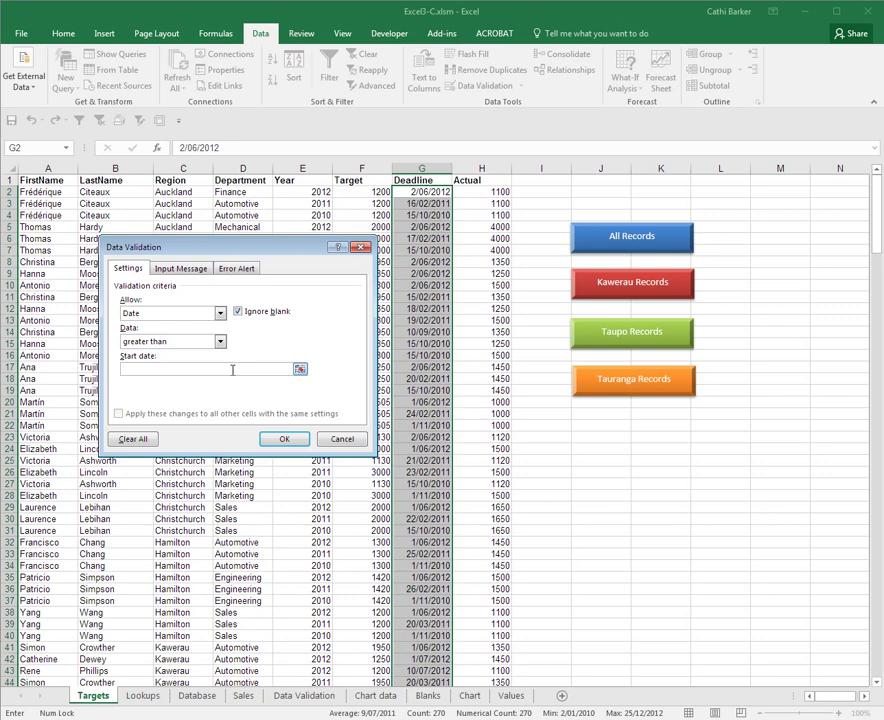
text(=today())
text(+7)
- Add an input message titled "Enter a Deadline" reading "You must enter a date and that date entered has to be at least seven days beyond today"
click(181, 268)
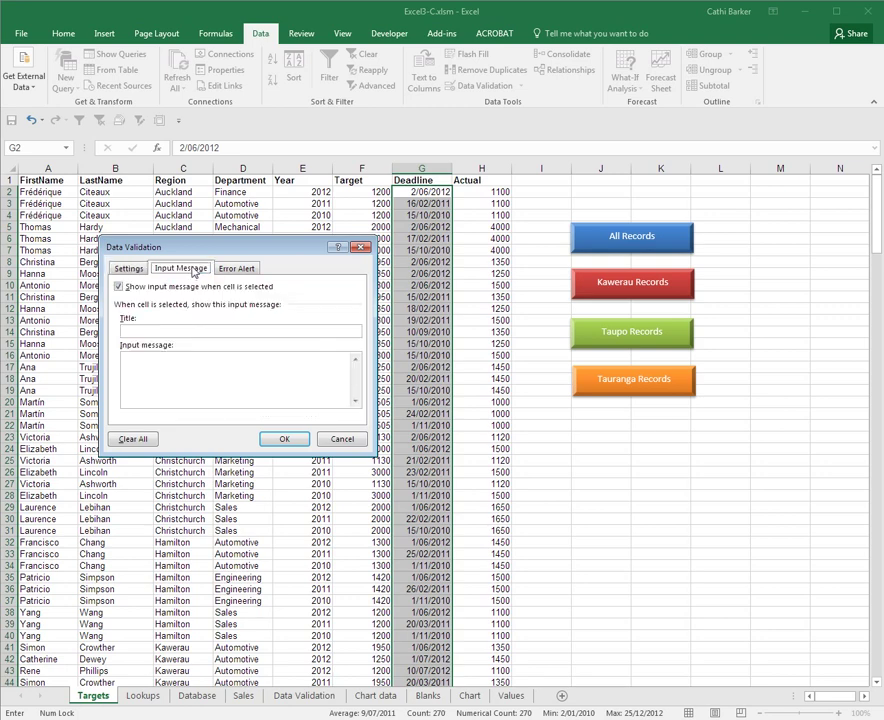
click(226, 331)
text(Enter a)
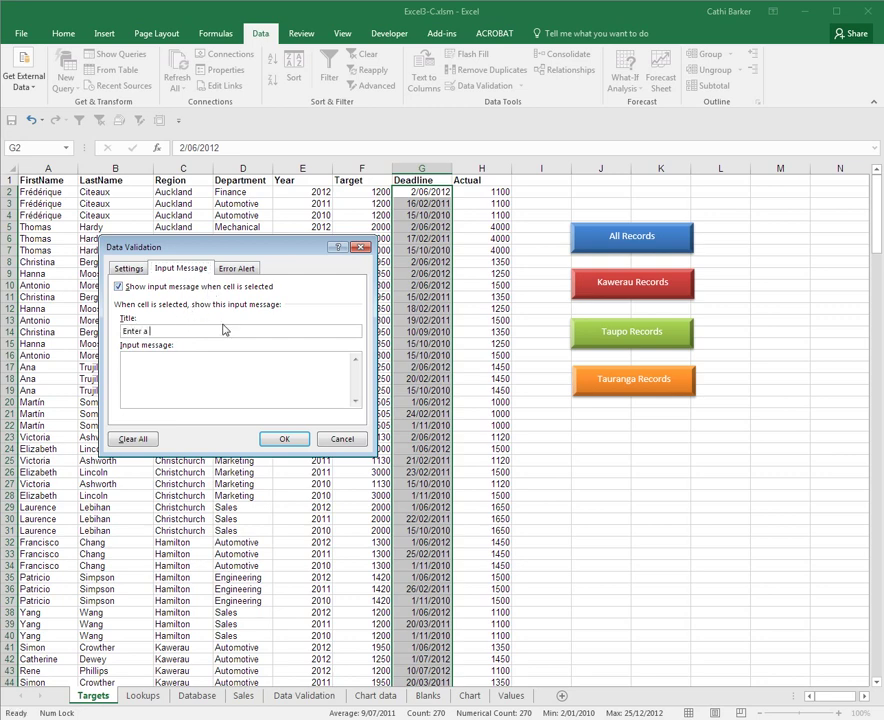
text( Deadline)
click(188, 368)
text(You must enter a date and that date entered has to be at lea)
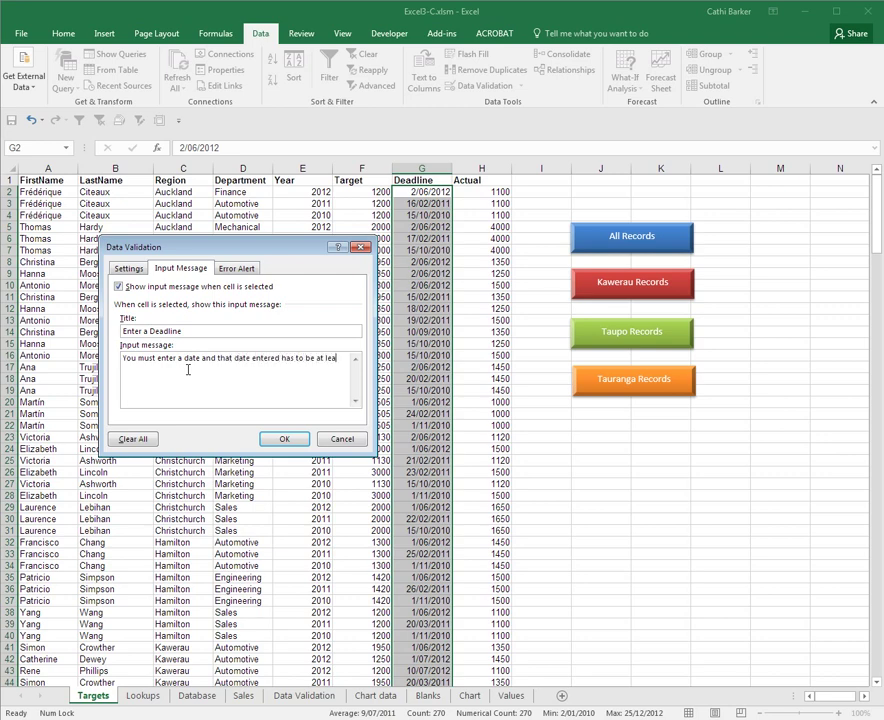
text(st seven days beyond today)
- Reuse the input message text in a Stop error alert titled "Invalid Deadline" and apply the validation to the Deadline column
drag(213, 367, 111, 363)
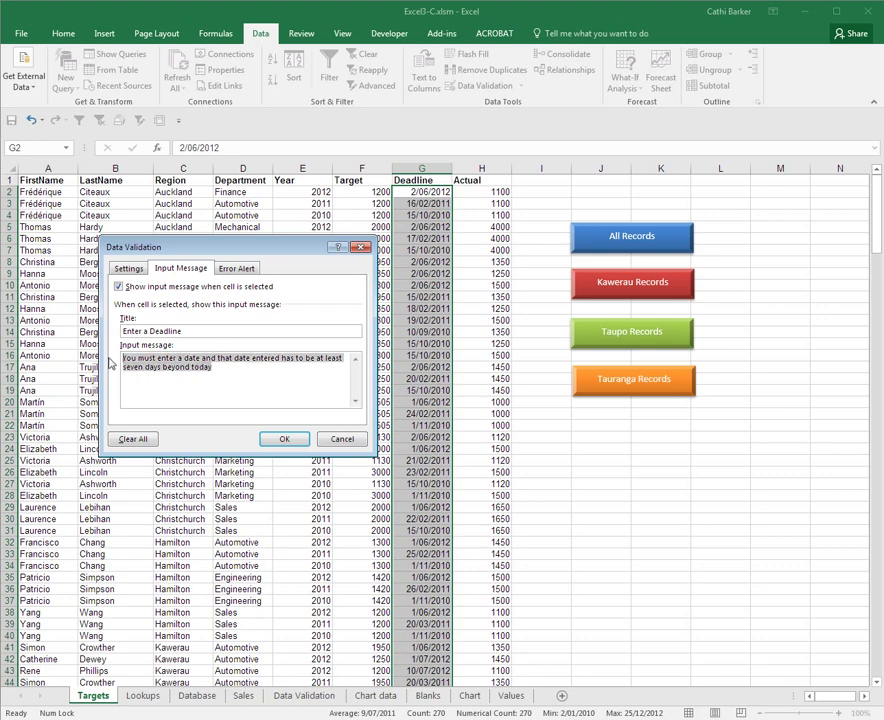
click(237, 268)
click(338, 331)
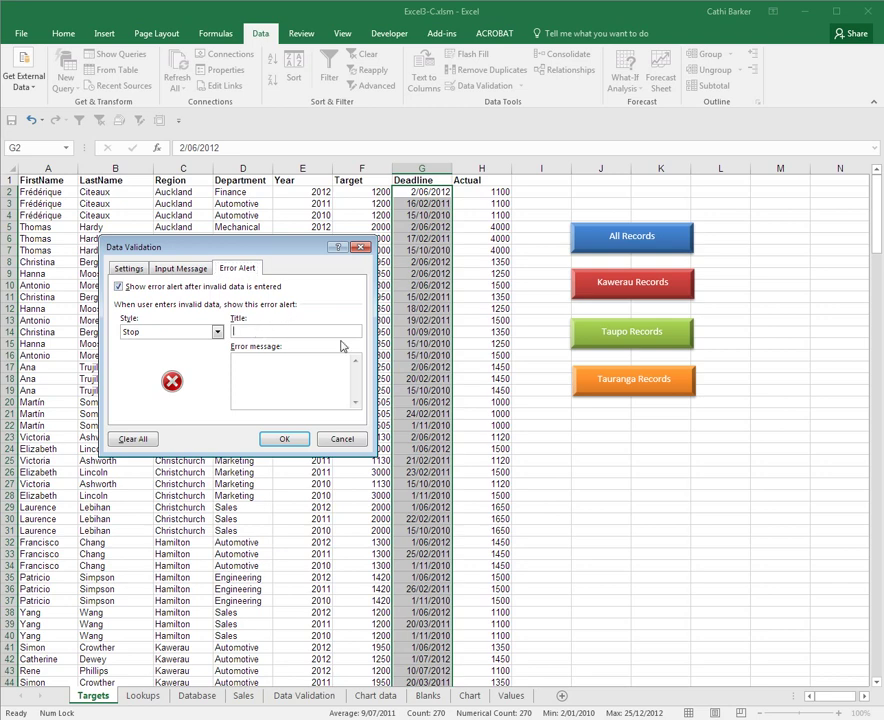
text(Invalide D)
key(BackSpace)
key(BackSpace)
key(BackSpace)
text(Deadline)
key(Tab)
text(You must enter a date and that date entered has to be at least seven days beyond today)
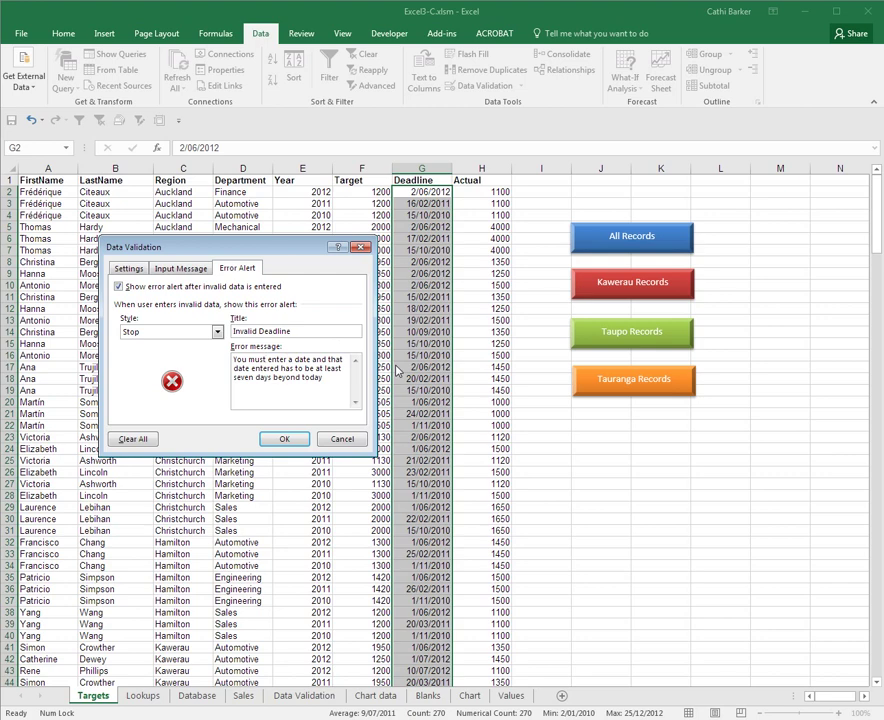
click(298, 441)
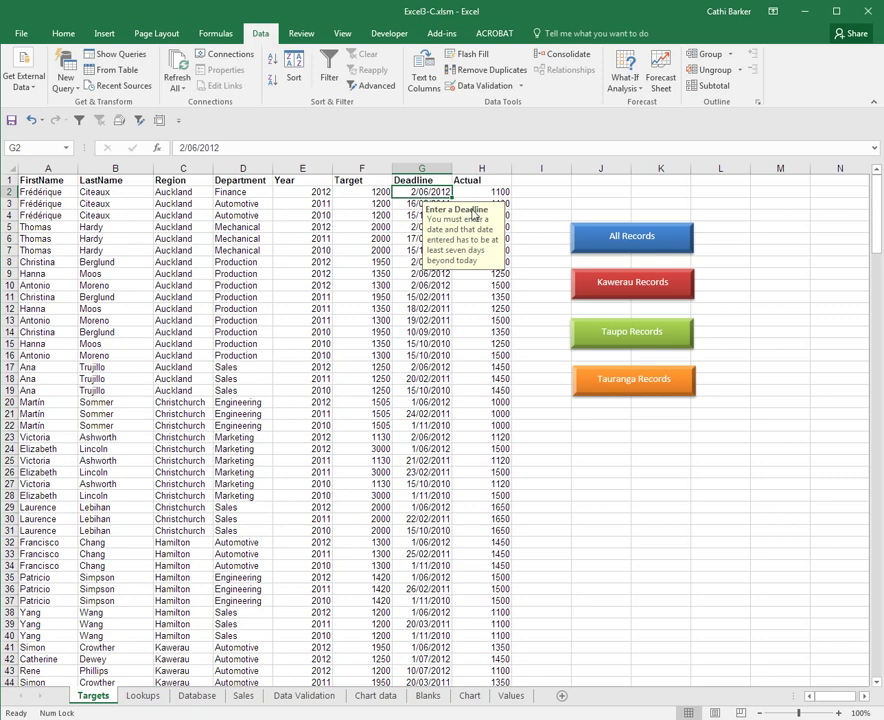
- Test the validation rule by trying to enter 24/08/2016 in cell G2, and cancel the entry
text(24/08/2016)
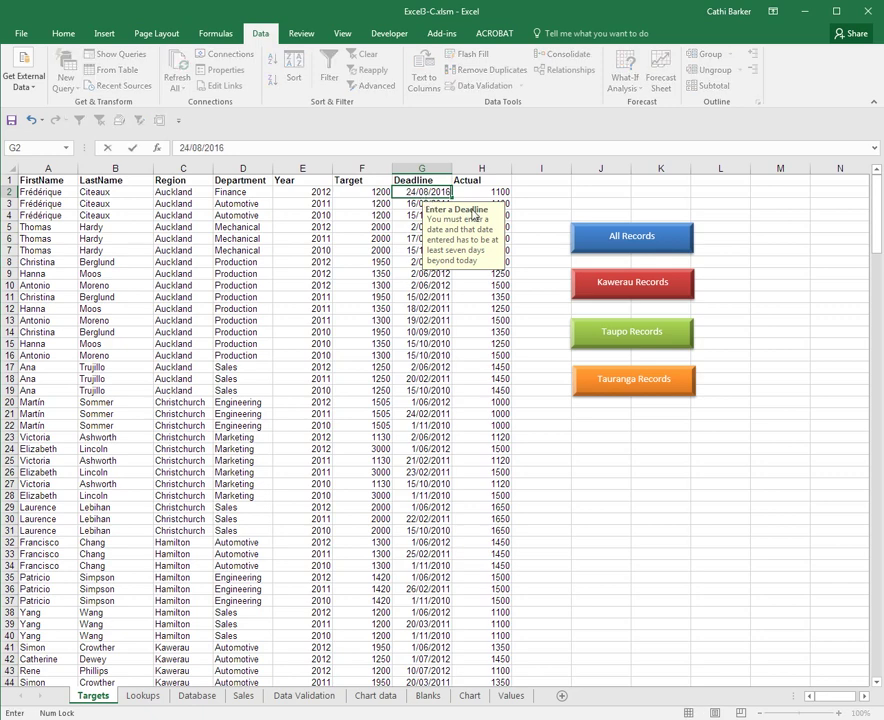
key(Return)
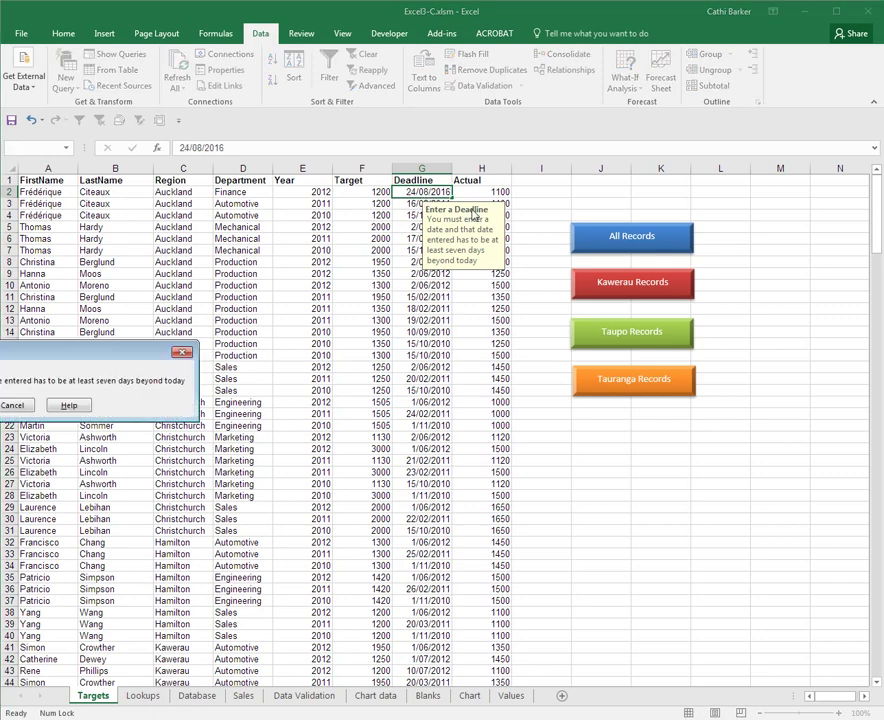
drag(109, 353, 365, 356)
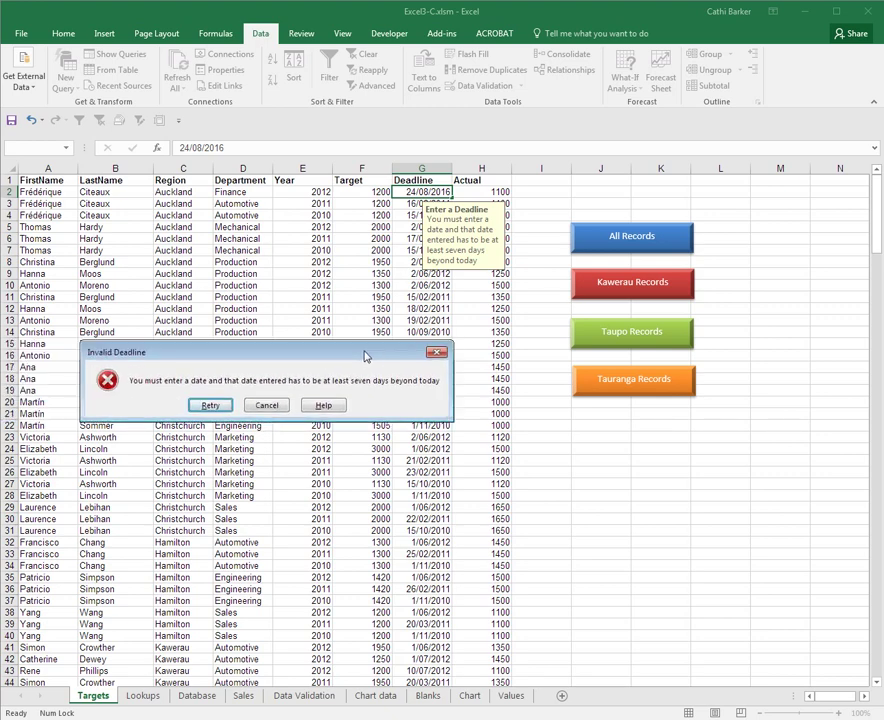
key(Escape)
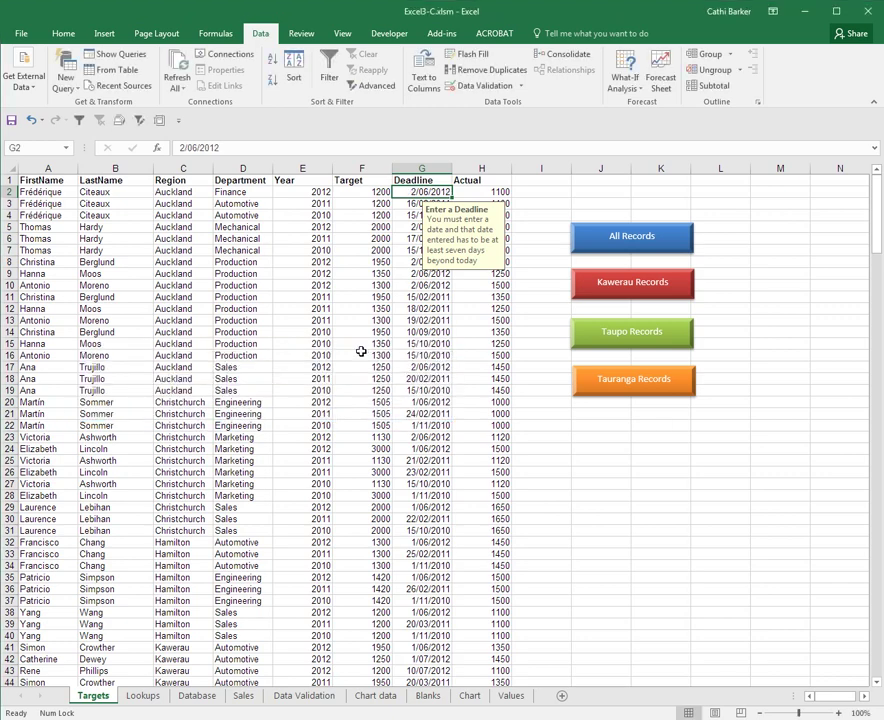
- Enter the date 10/9 in cell G2 and keep that cell selected
text(10/9)
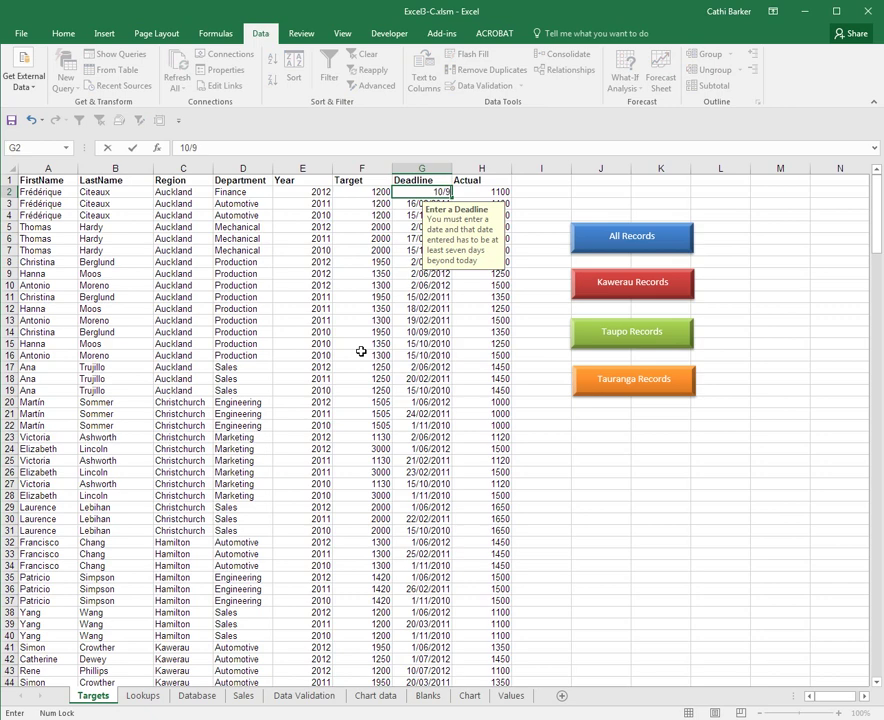
key(ctrl+Return)
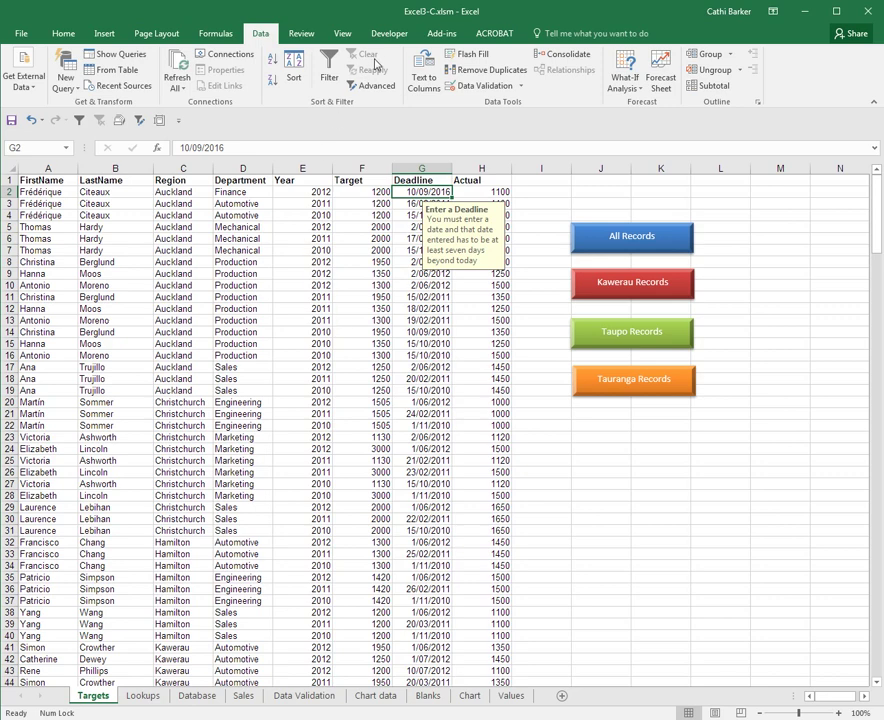
- Circle the invalid data on the Targets sheet and clear the validation circles
click(521, 90)
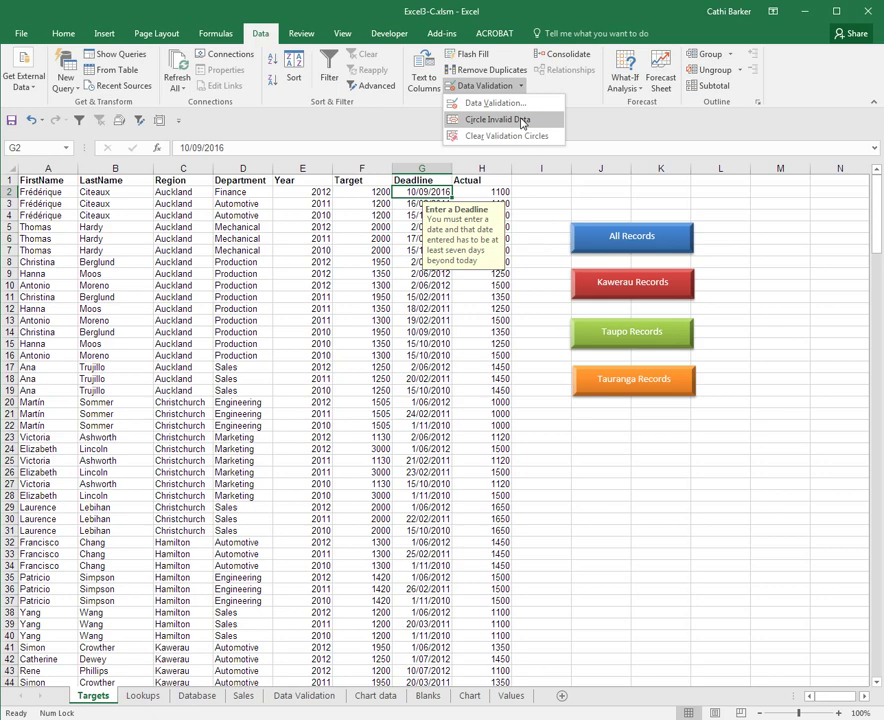
click(521, 122)
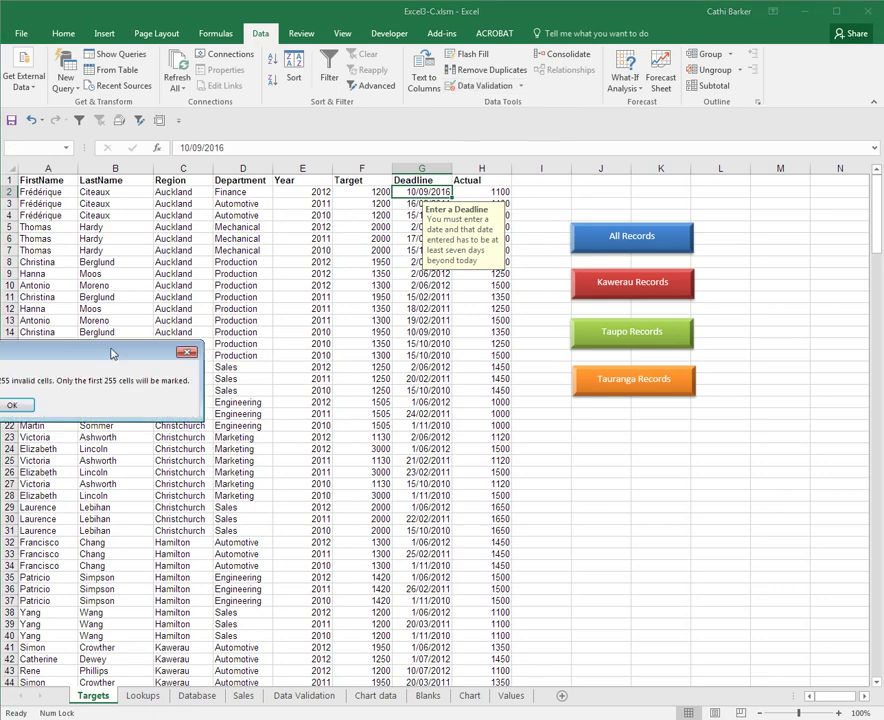
drag(191, 352, 365, 342)
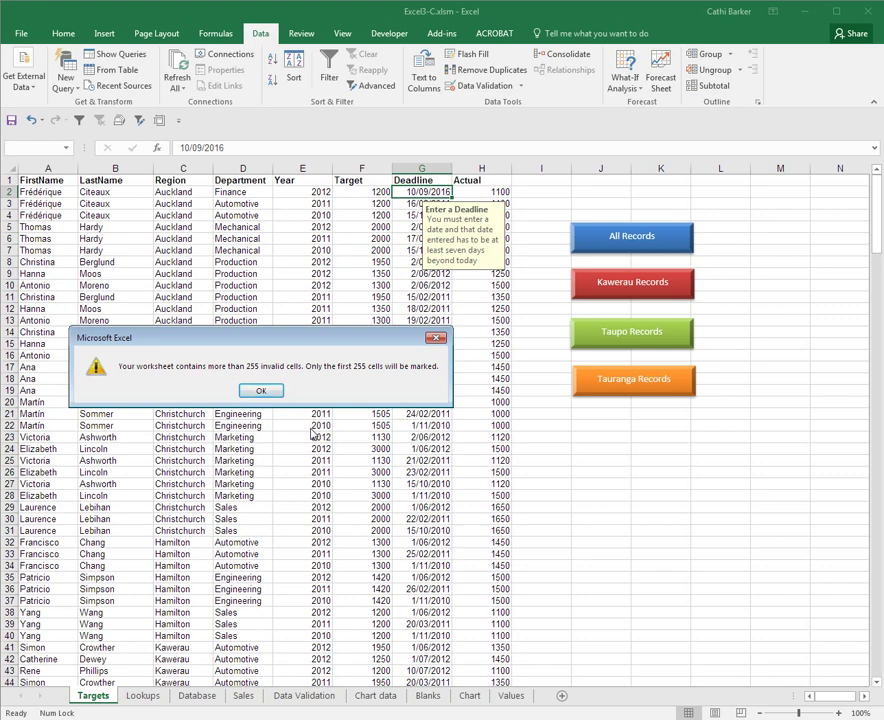
click(259, 391)
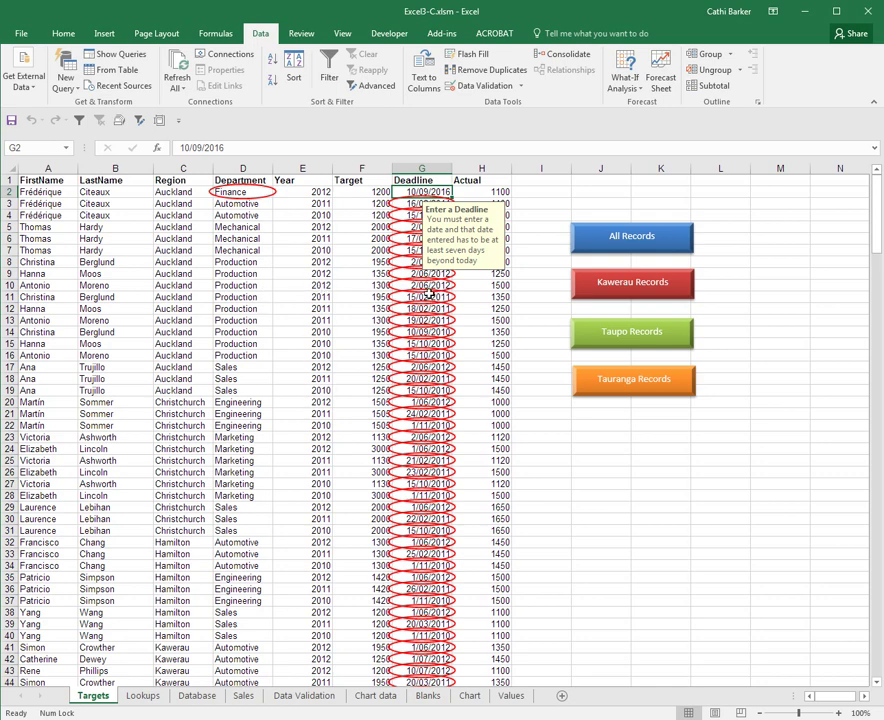
click(520, 90)
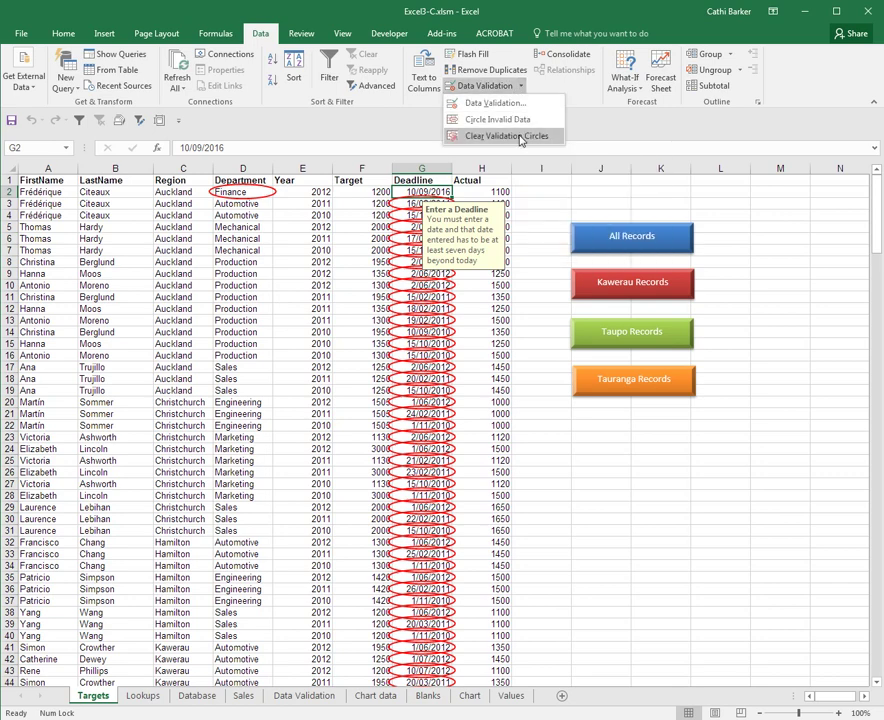
click(519, 137)
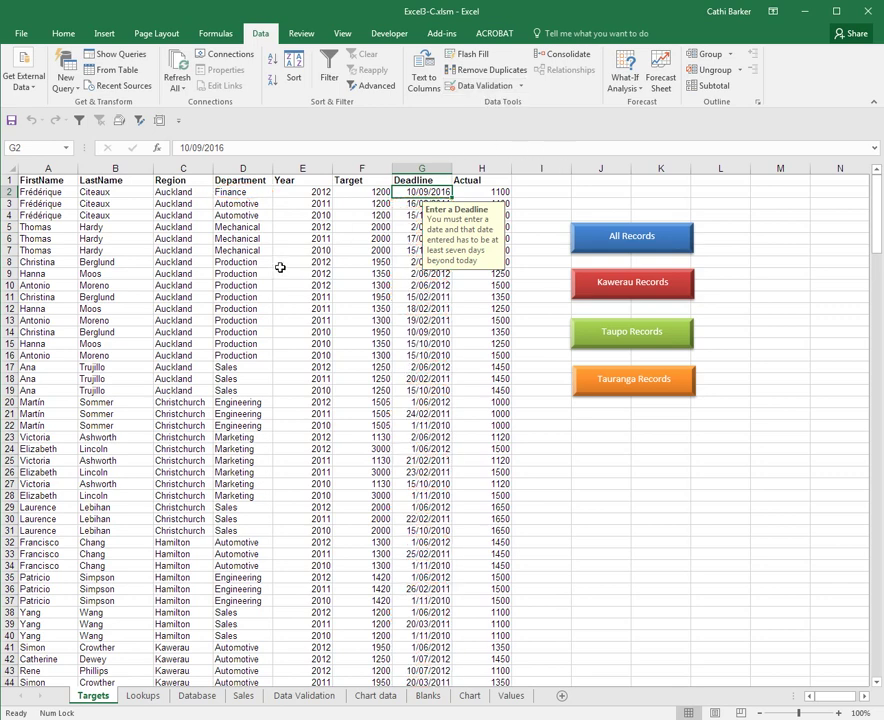